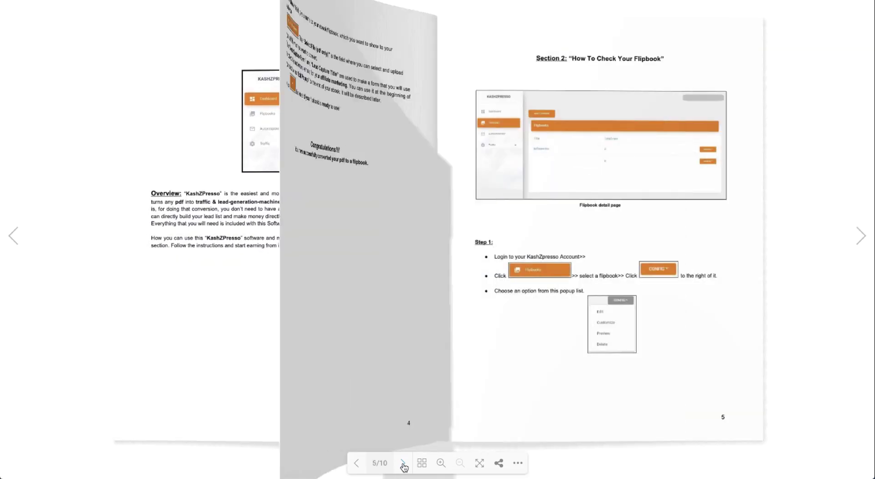
left_click(403, 463)
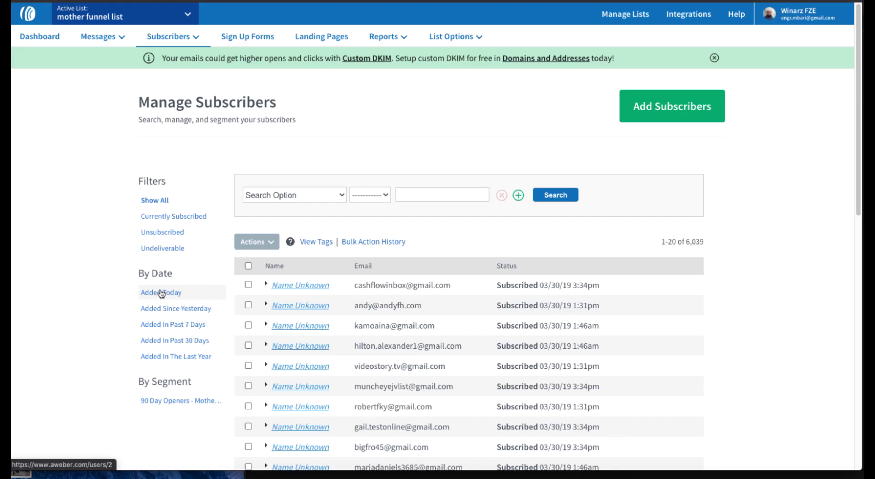
Page through the flipbook preview until the 'Download KashZPresso PDF Training' opt-in form appears
left_click(163, 237)
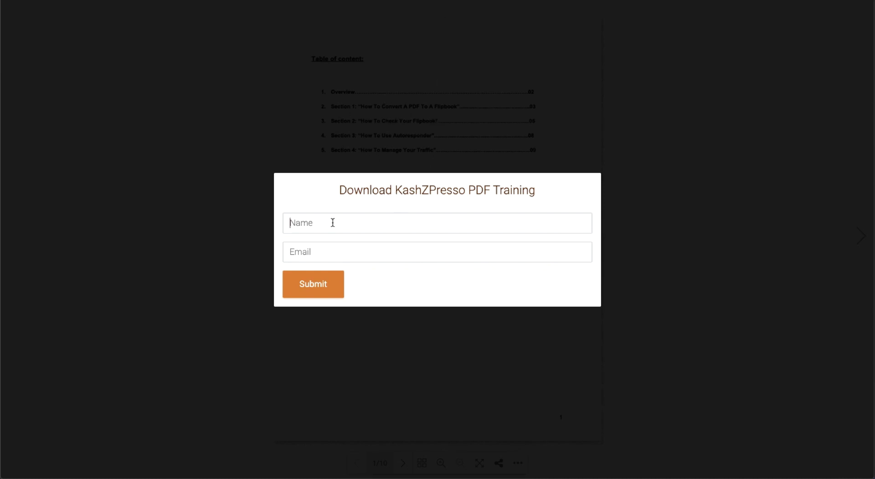
Submit the opt-in form with a test name and pasted email, then list AWeber subscribers added today
type("Mosh")
key("Tab")
key("ctrl+v")
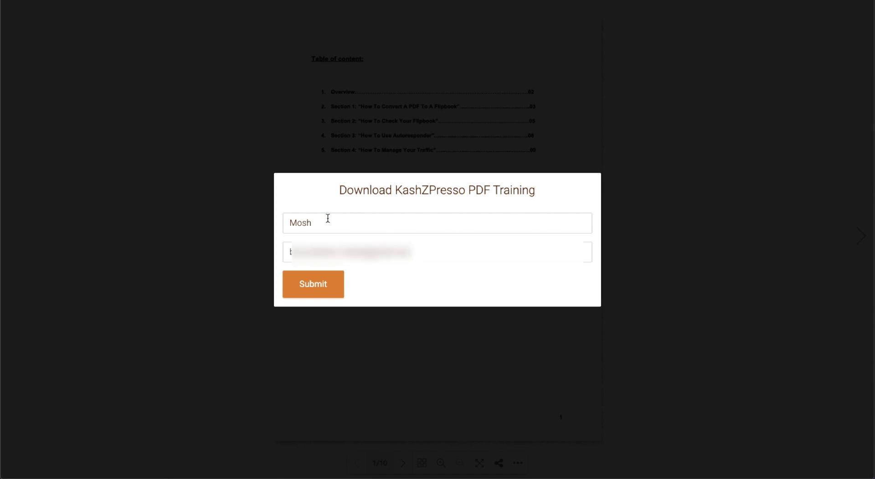
left_click(318, 291)
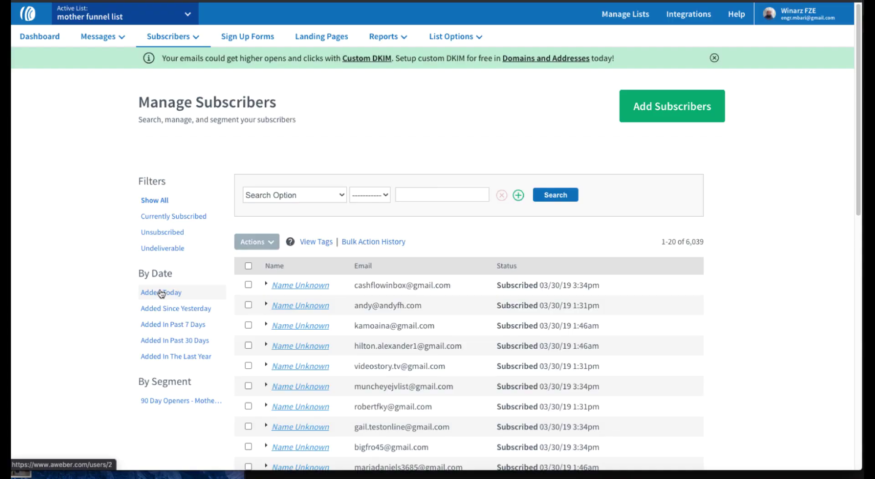
left_click(161, 293)
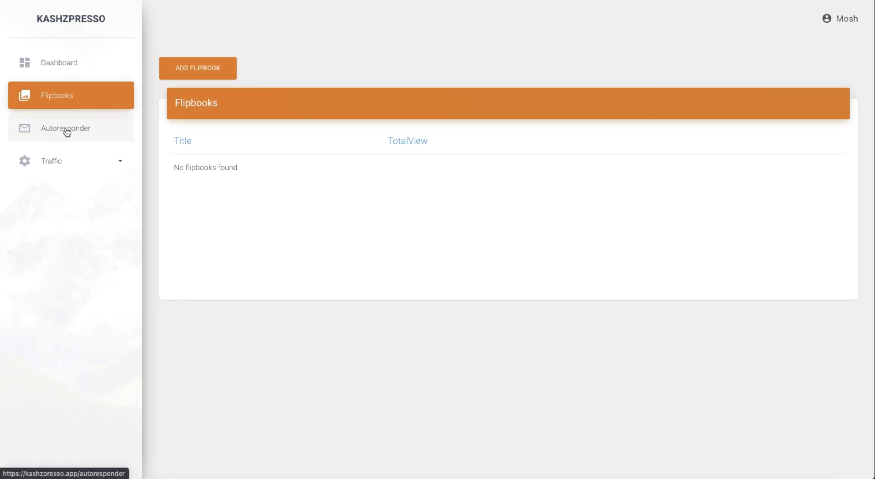
Connect Aweber with the pasted authorization code to the mother funnel list, switch it on, and update
left_click(67, 132)
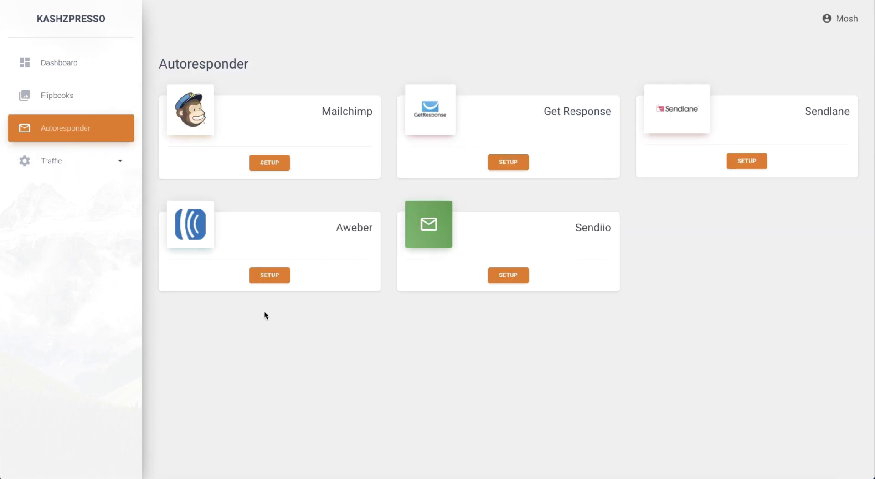
left_click(267, 275)
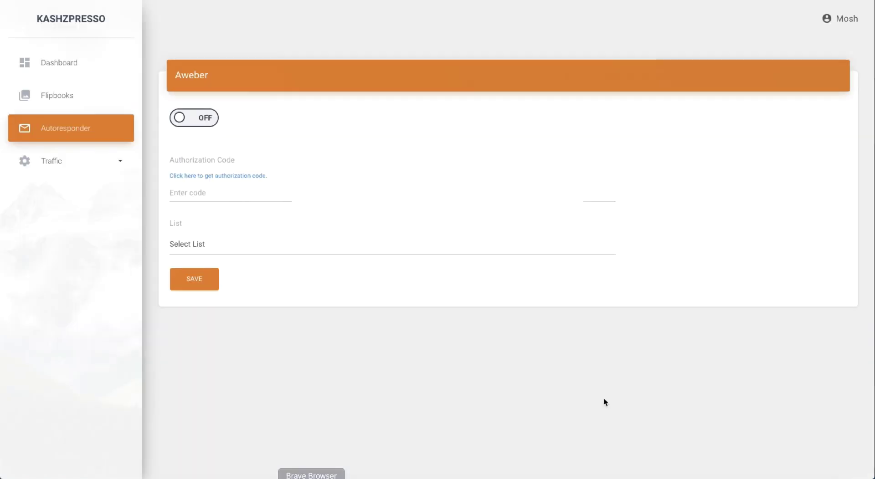
right_click(303, 191)
left_click(322, 261)
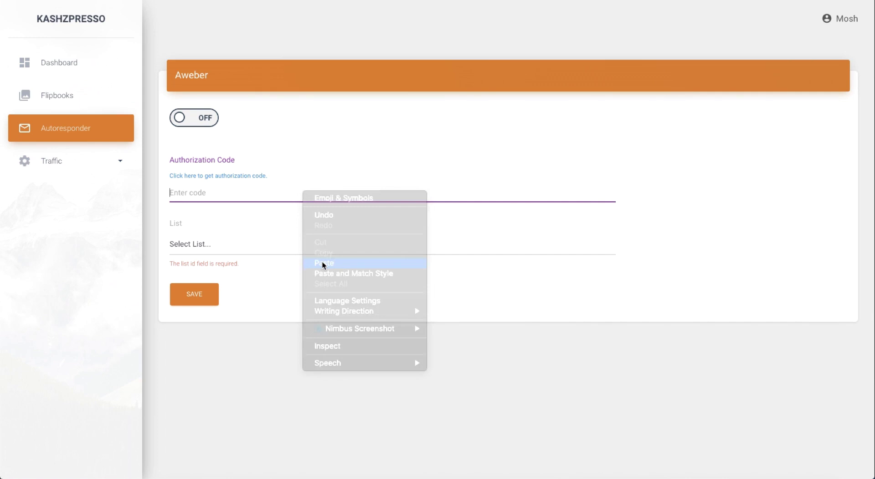
left_click(197, 245)
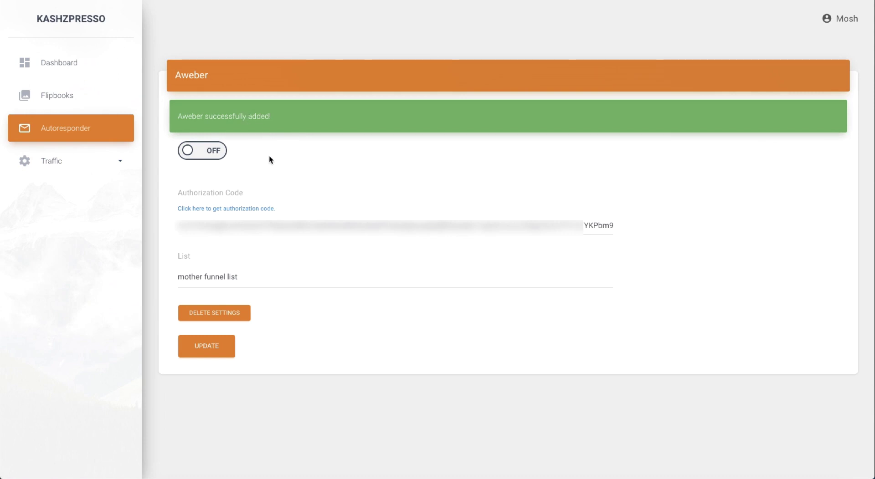
left_click(204, 158)
left_click(214, 347)
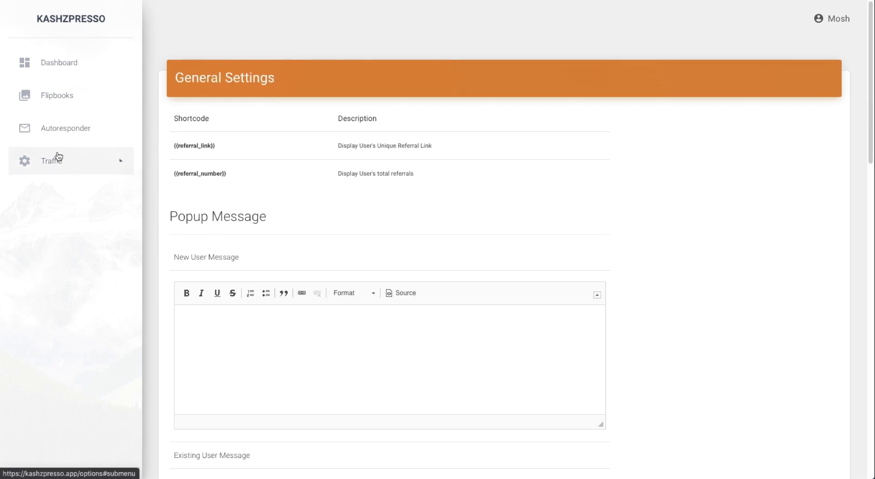
Insert the {{referral_link}} shortcode into the Traffic settings' New User Message
left_click(59, 156)
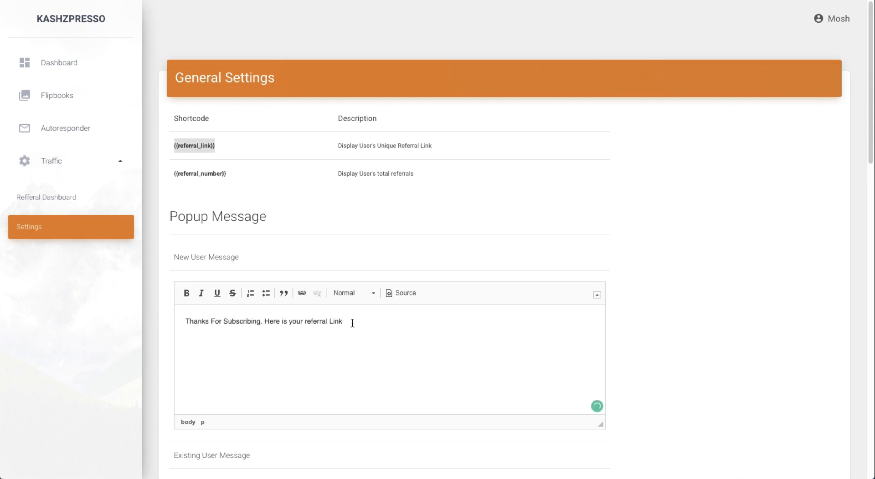
type("{{referral_link}}")
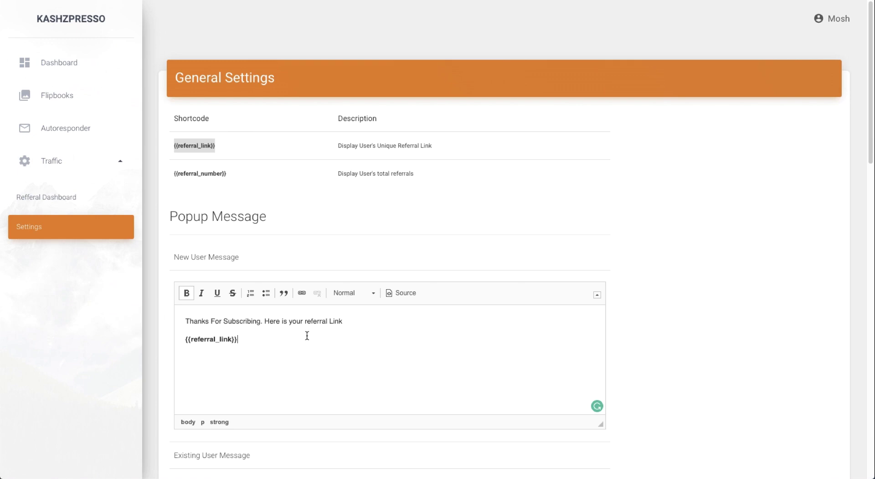
scroll(708, 325, "down", 15)
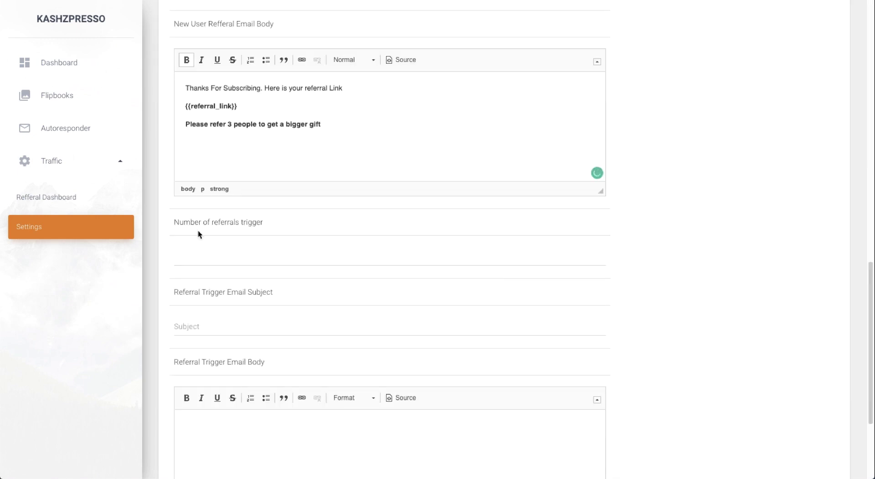
Set the Number of referrals trigger to 3
left_click(231, 222)
type("3")
left_click_drag(232, 123, 227, 123)
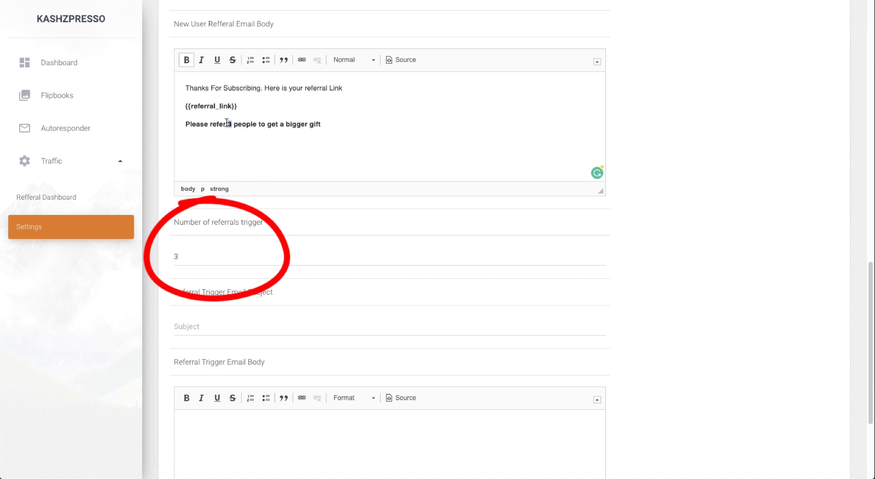
left_click(177, 258)
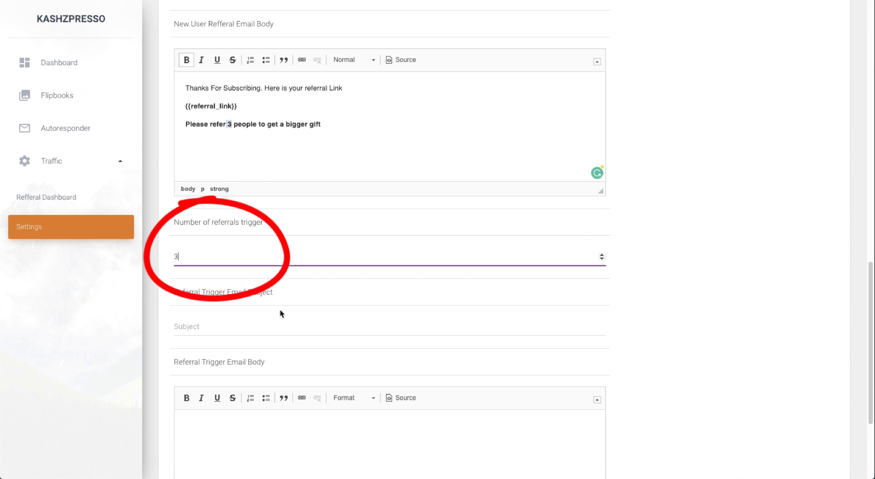
left_click(658, 272)
scroll(332, 462, "down", 1)
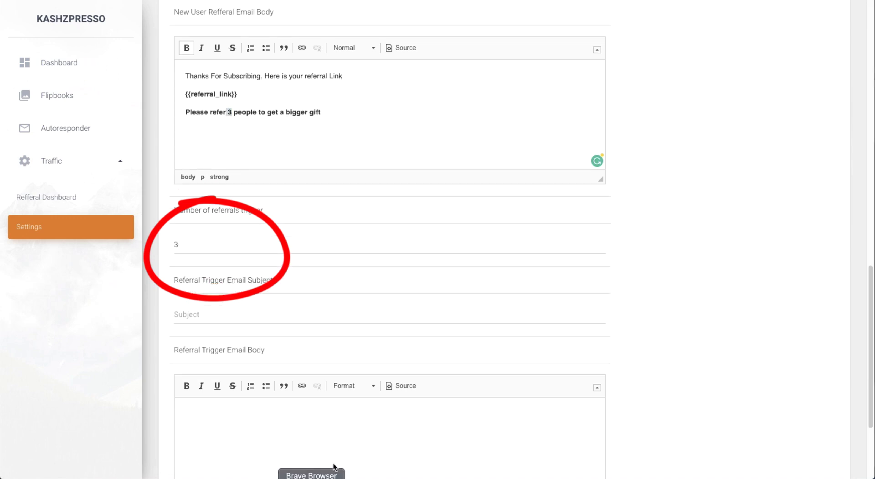
Enter referral trigger email subject 'WOW.... that worked. Congrats' and a body thanking for referrals with a gift
left_click(213, 309)
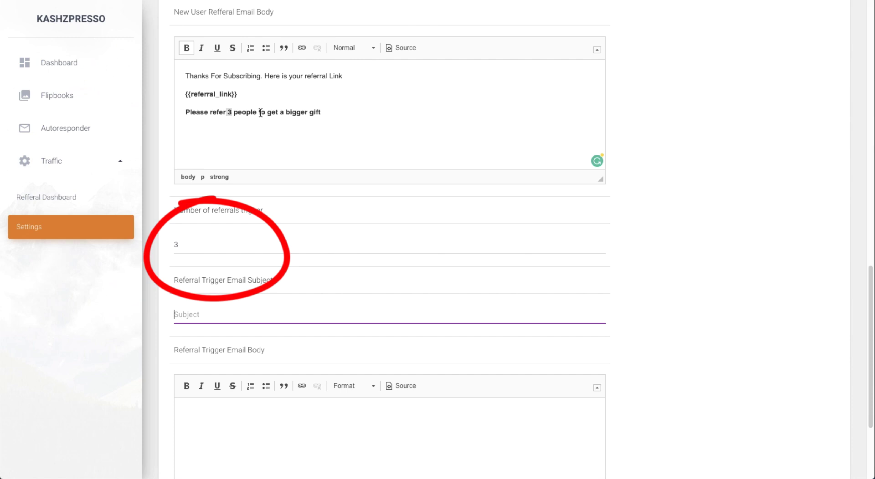
type("wow")
scroll(342, 105, "down", 1)
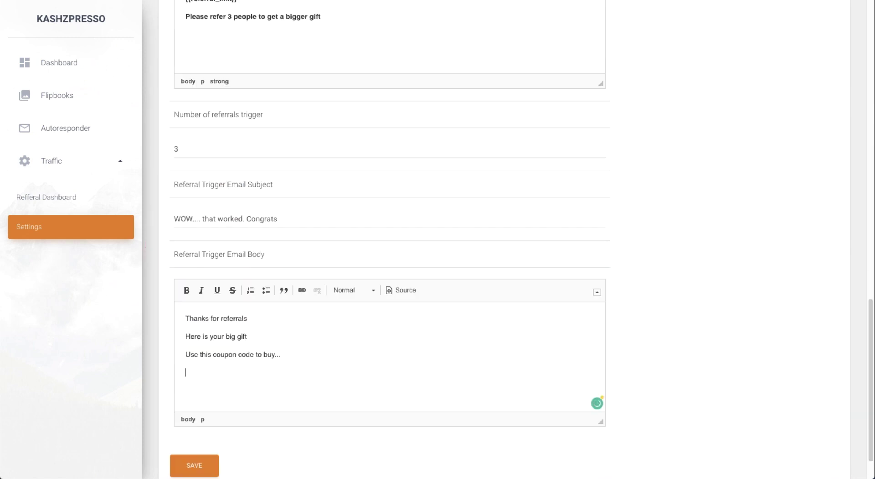
type("Download this software to ....")
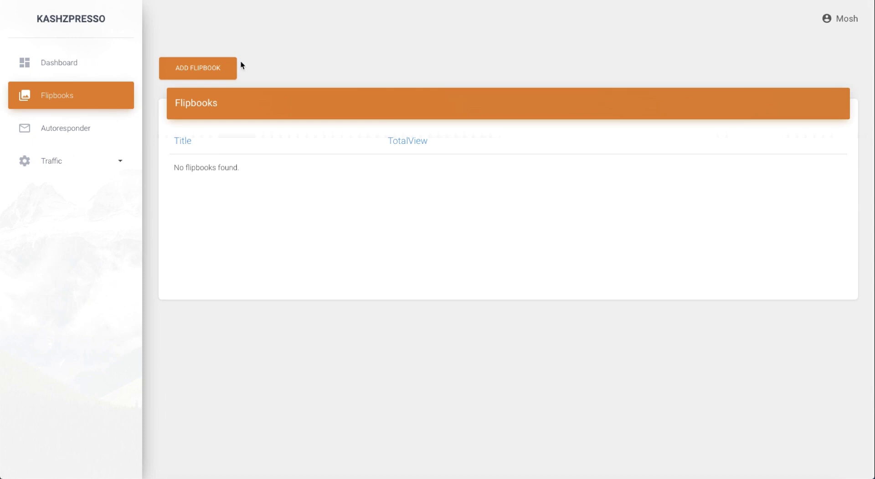
Add flipbook 'KashZPresso Tutorial' from KashZPresso_Tutorial.pdf with capture title 'Download KashZPresso PDF Training'
left_click(191, 74)
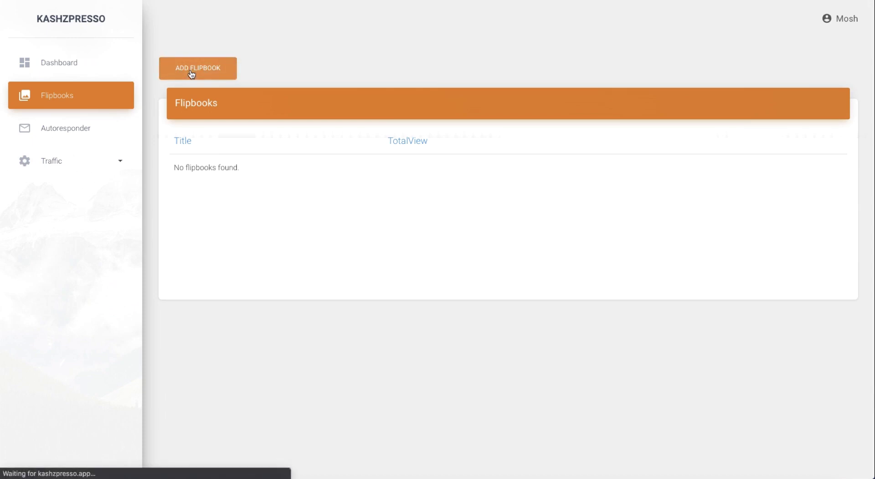
left_click(199, 154)
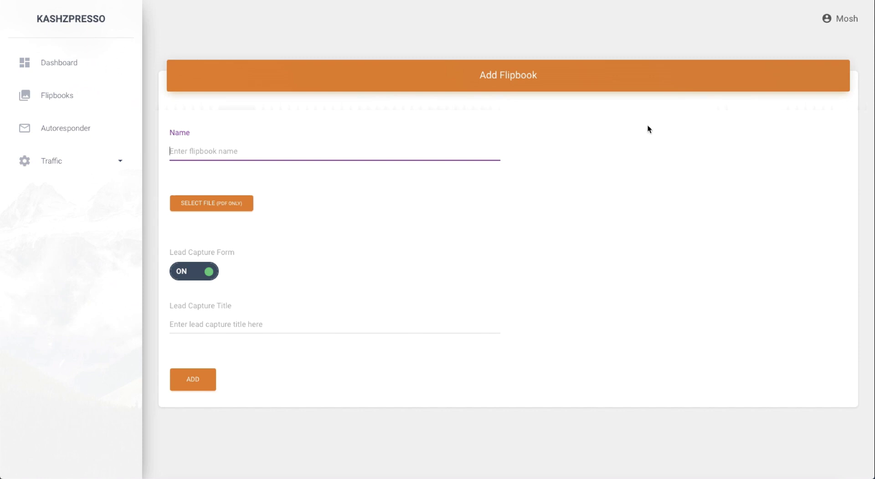
type("KashZPresso Tutorial")
left_click(202, 206)
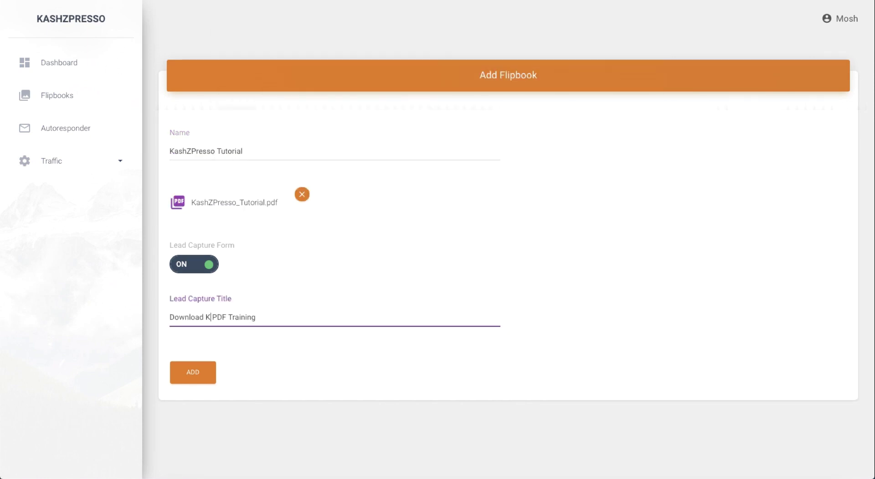
type("ashZPresso PDF Training")
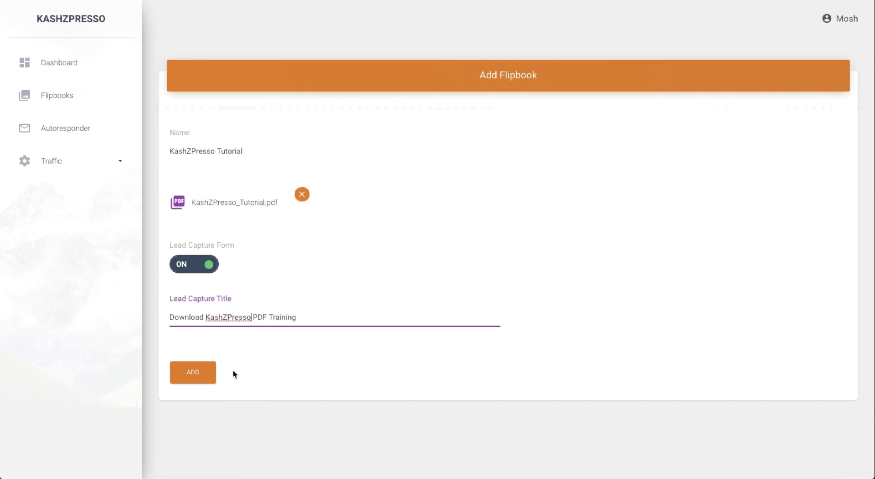
left_click(201, 377)
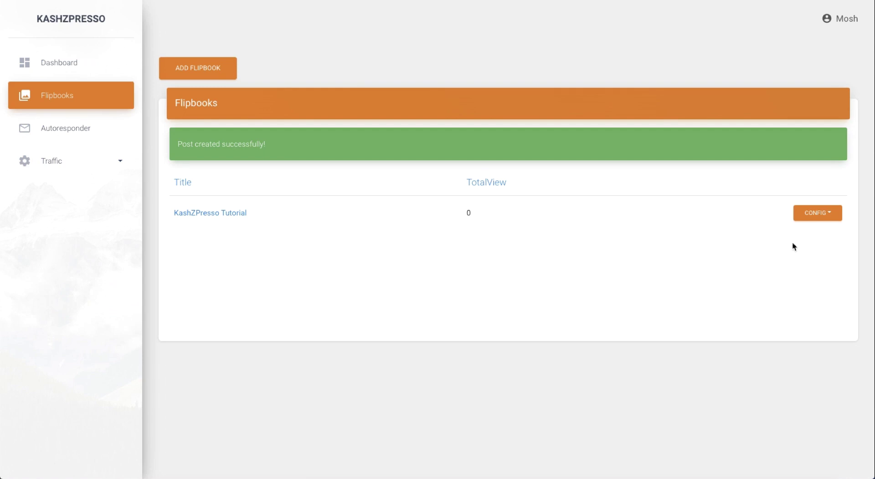
left_click(817, 214)
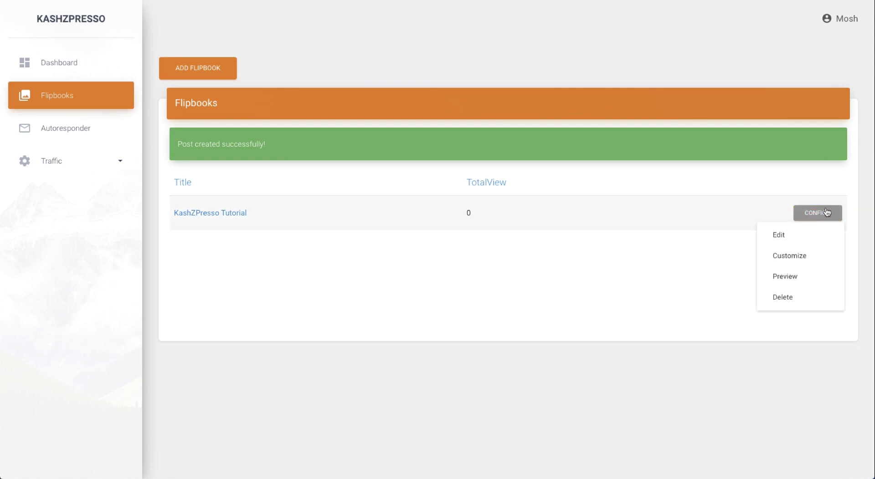
Preview the KashZPresso Tutorial flipbook and submit its opt-in form with a test name and autofilled e-mail
left_click(785, 277)
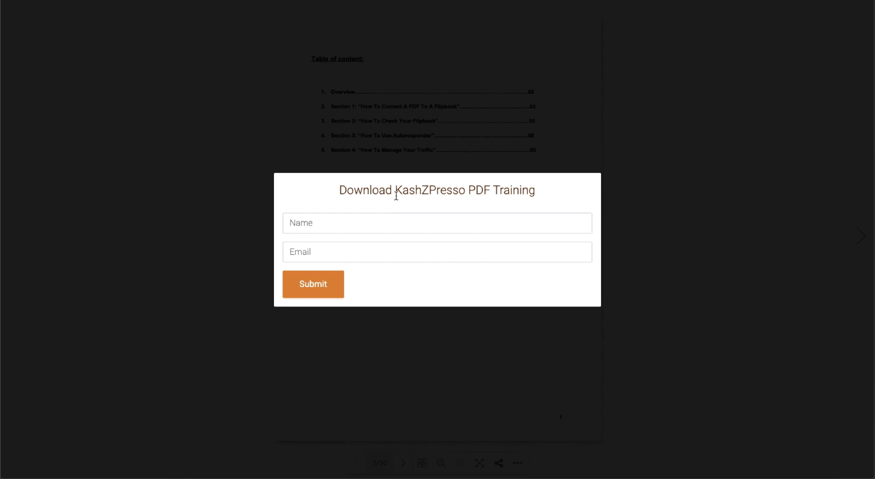
type("Mosh")
key("Tab")
type("b")
key("Down")
key("Return")
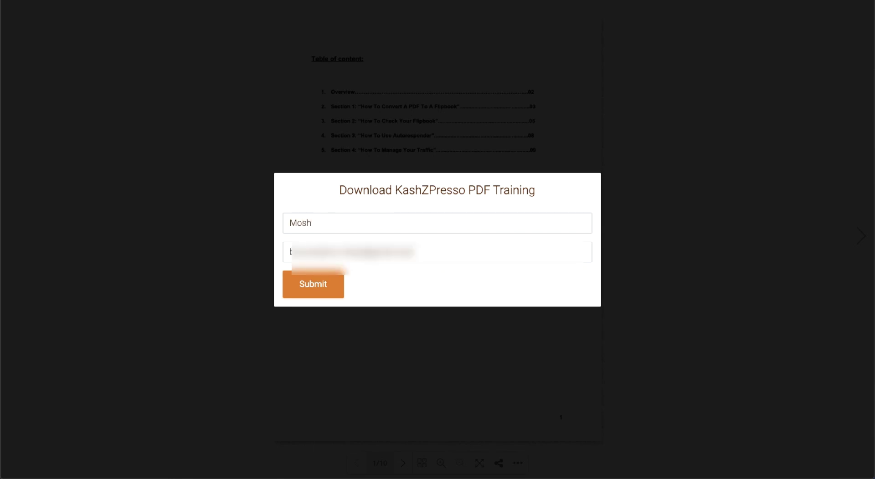
left_click(318, 293)
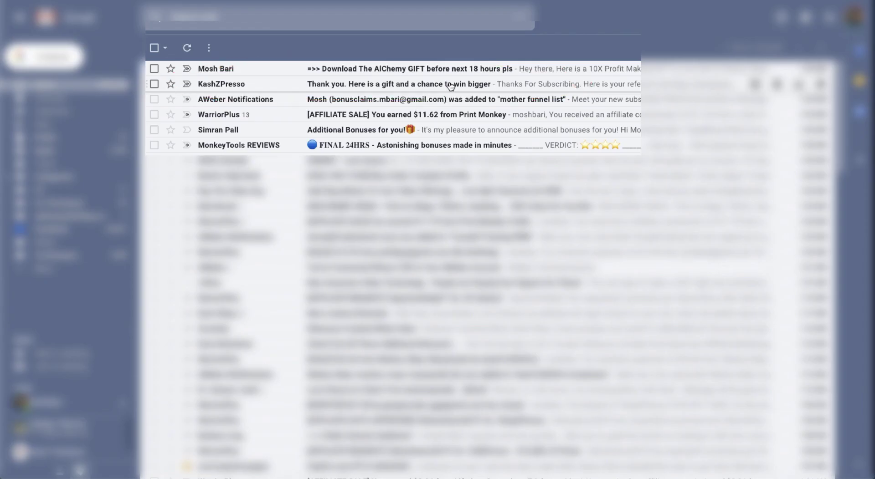
Open the KashZPresso thank-you email and load its referral link in the browser
left_click(450, 86)
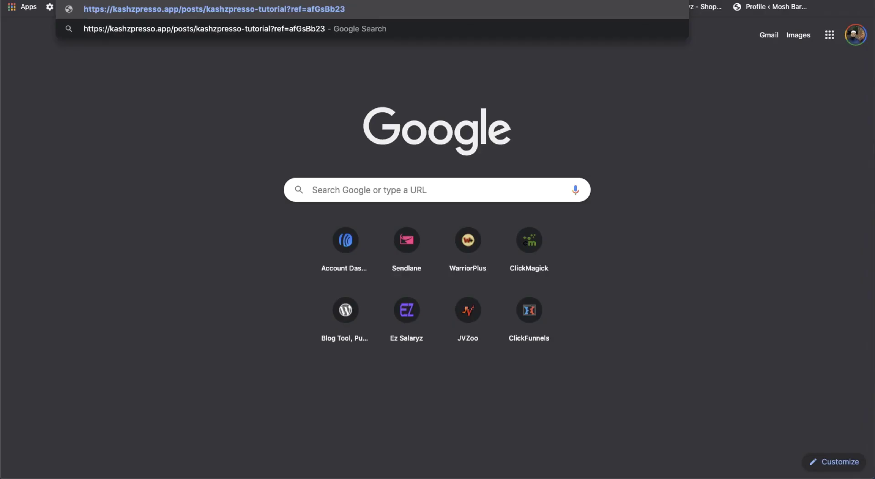
key("Return")
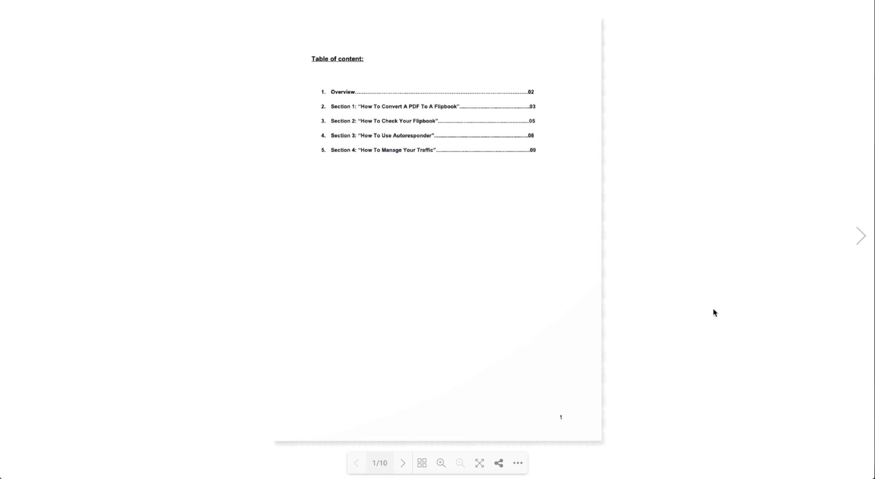
Flip the referral-link flipbook forward through to pages 6–7
left_click(402, 464)
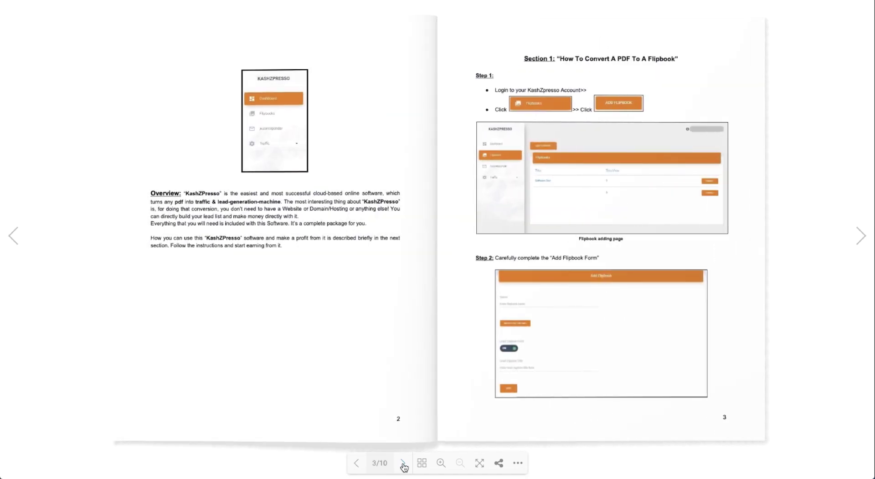
left_click(403, 464)
left_click(403, 464)
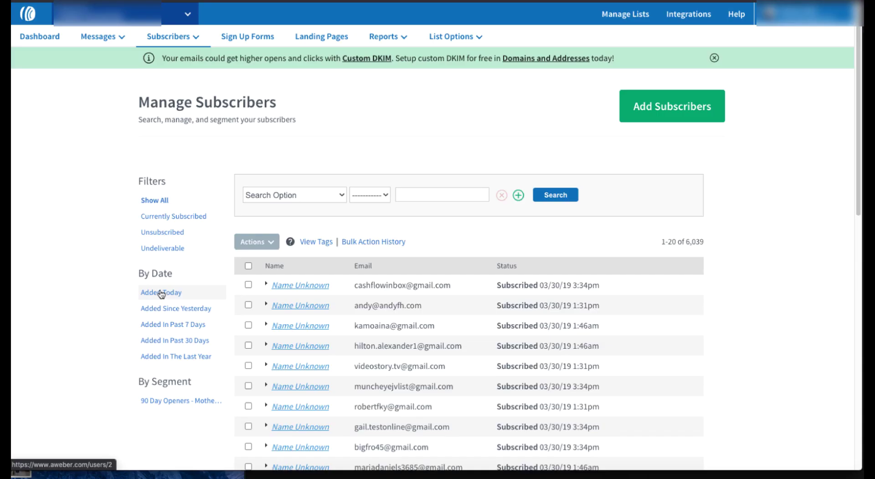
Filter AWeber's subscribers to Added Today, revealing the four test sign-ups
left_click(160, 293)
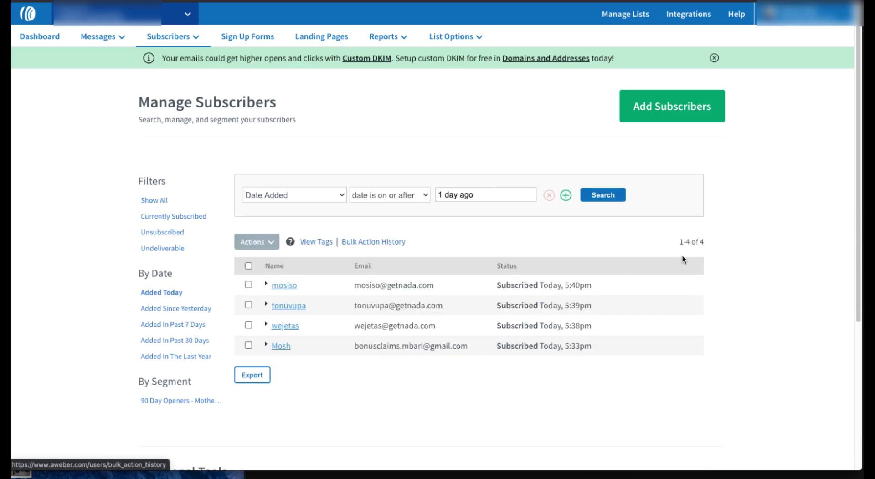